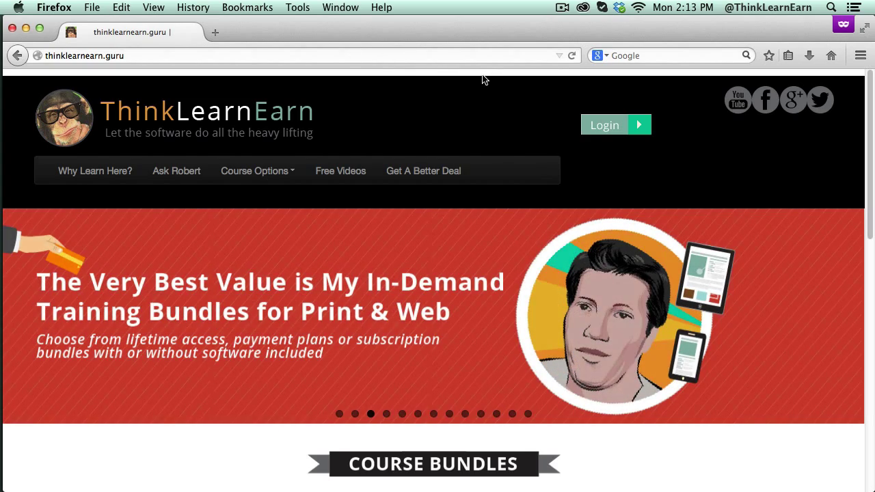
Reload the home page, then open A Better Deal and scroll to its Gold plan discount article.
click(570, 56)
drag(869, 167, 855, 151)
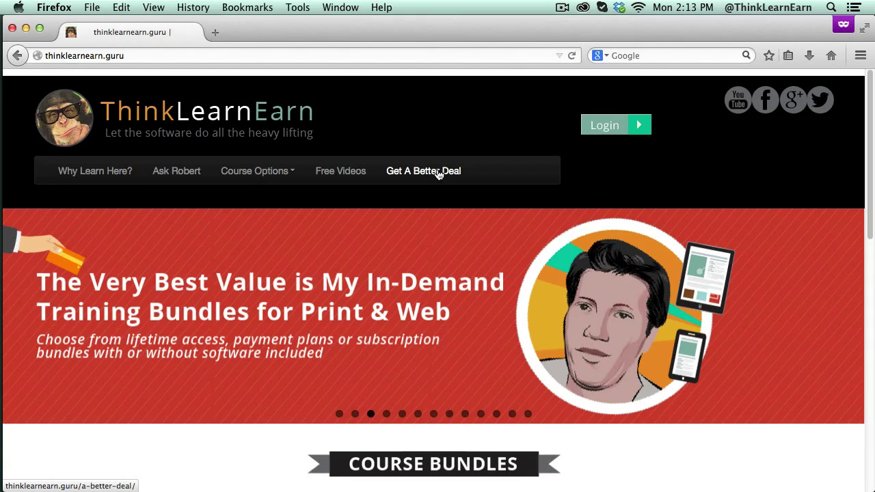
click(438, 174)
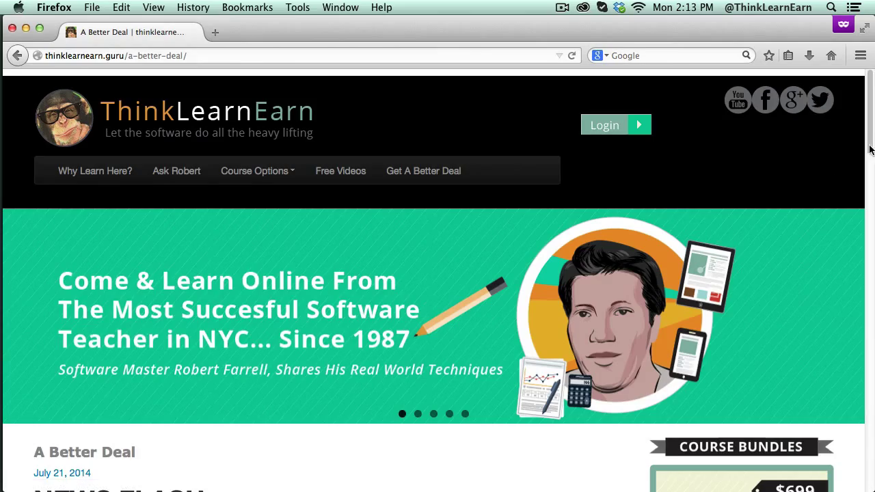
drag(870, 149, 864, 246)
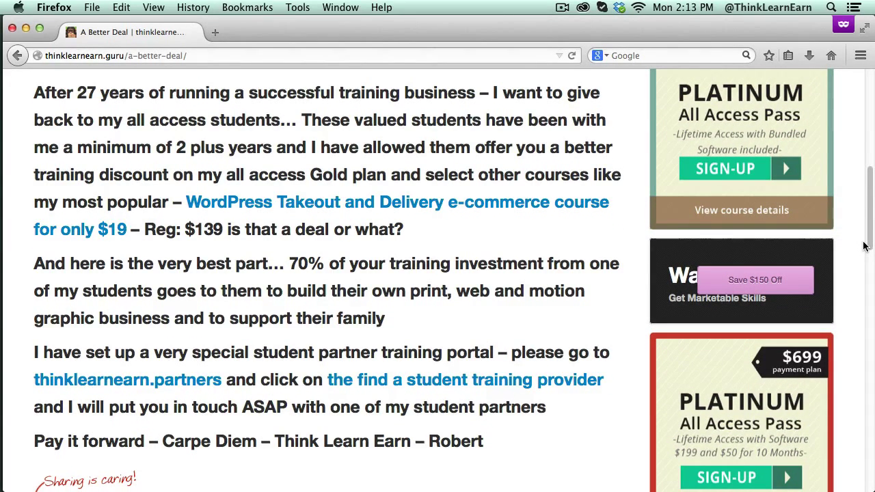
drag(864, 246, 861, 258)
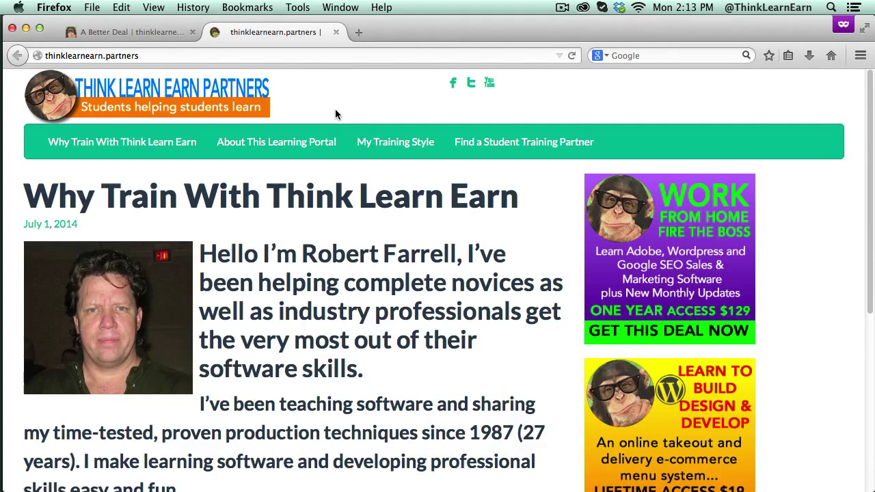
Go to the partners site's Find a Student Training Partner page.
click(478, 147)
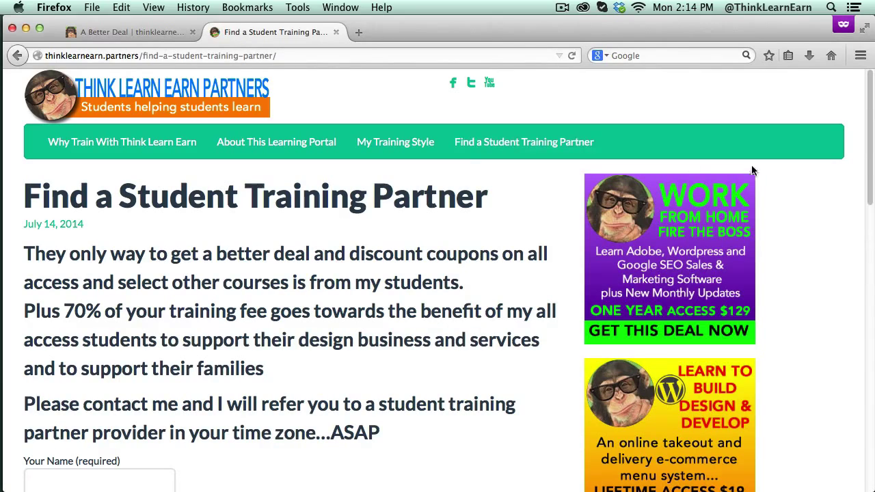
mouse_move(866, 175)
mouse_down()
mouse_move(867, 227)
mouse_move(866, 166)
mouse_up()
Return to the A Better Deal tab, scroll to the top and reload it.
click(170, 33)
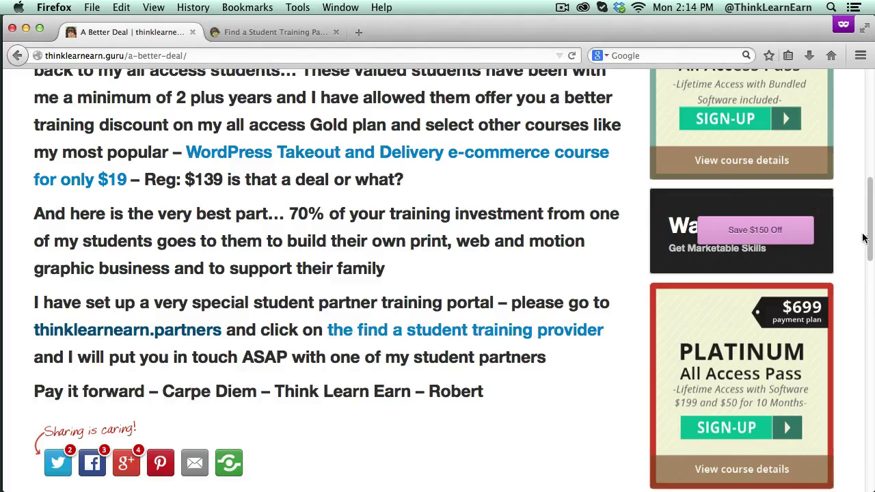
drag(869, 232, 866, 95)
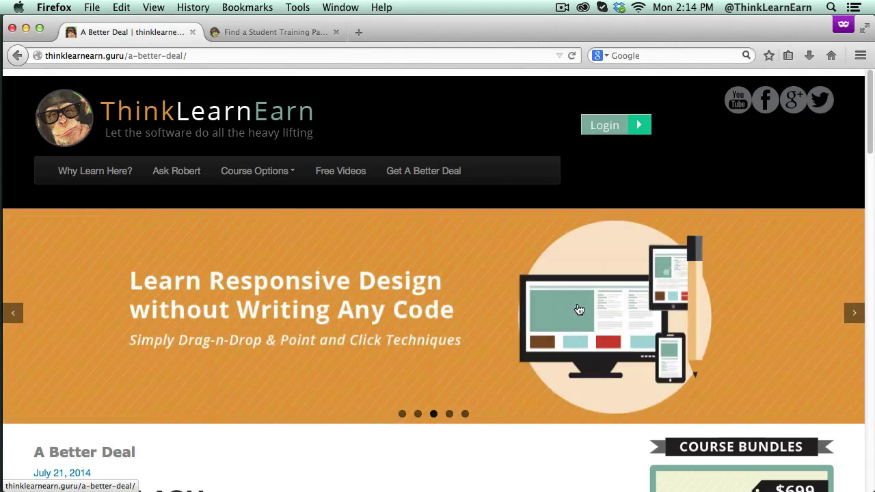
click(572, 56)
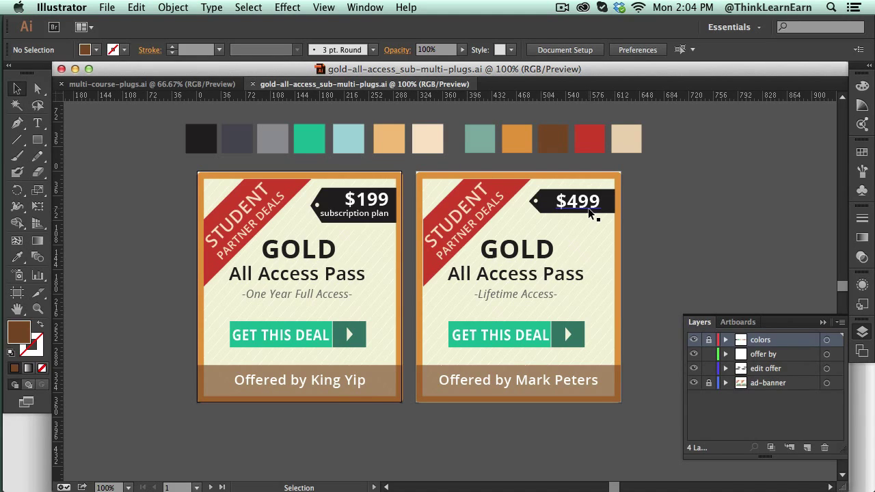
key(a)
key(super+n)
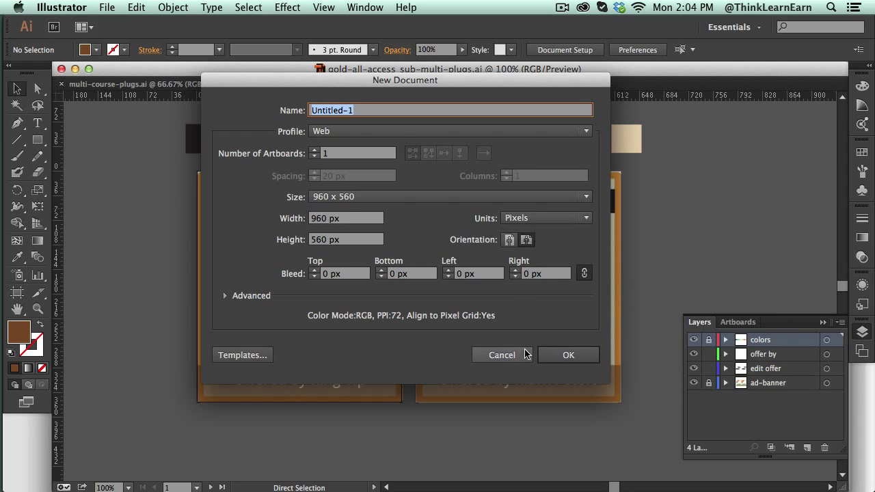
click(503, 355)
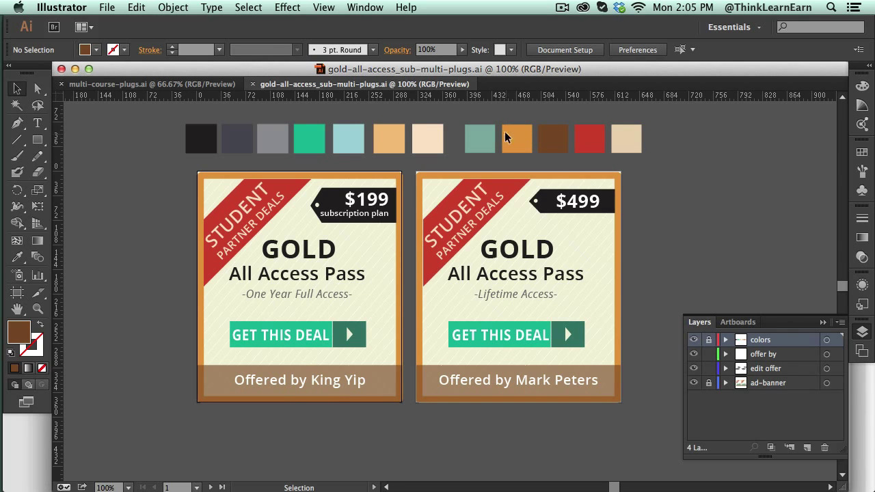
click(108, 6)
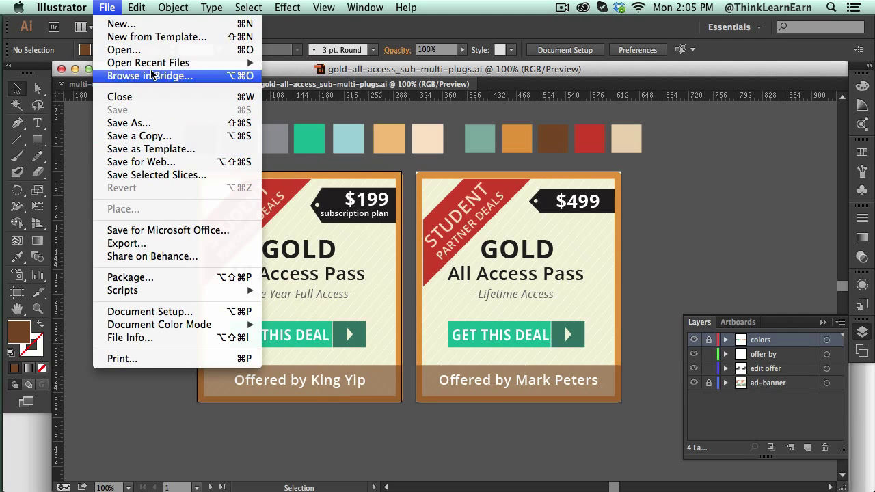
click(111, 4)
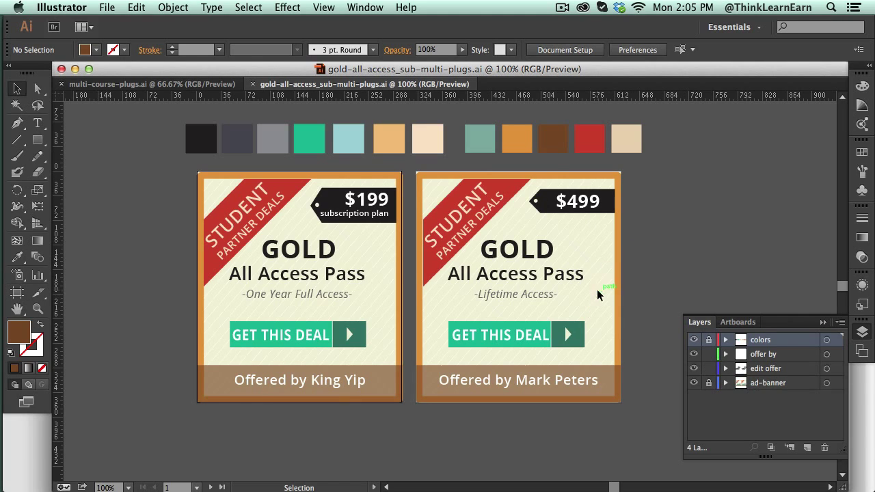
Select the $499 tag, All Access Pass texts and GOLD heading on both ads, then deselect.
click(574, 211)
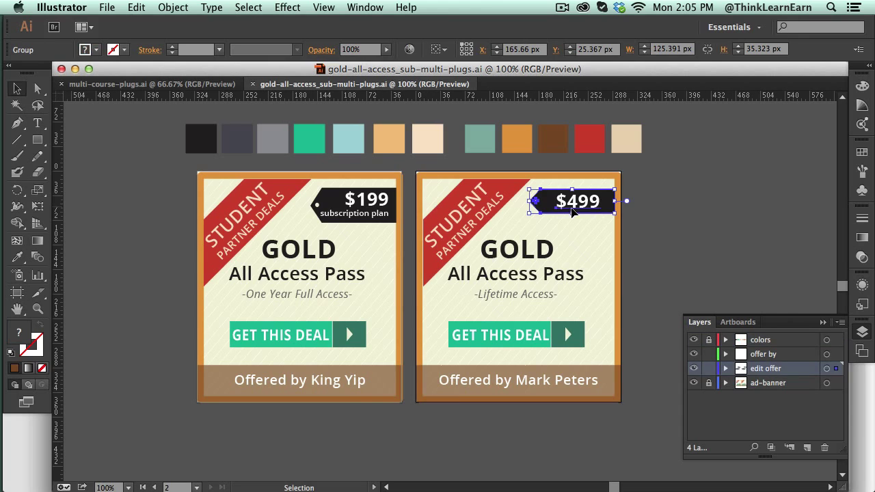
click(518, 333)
click(511, 295)
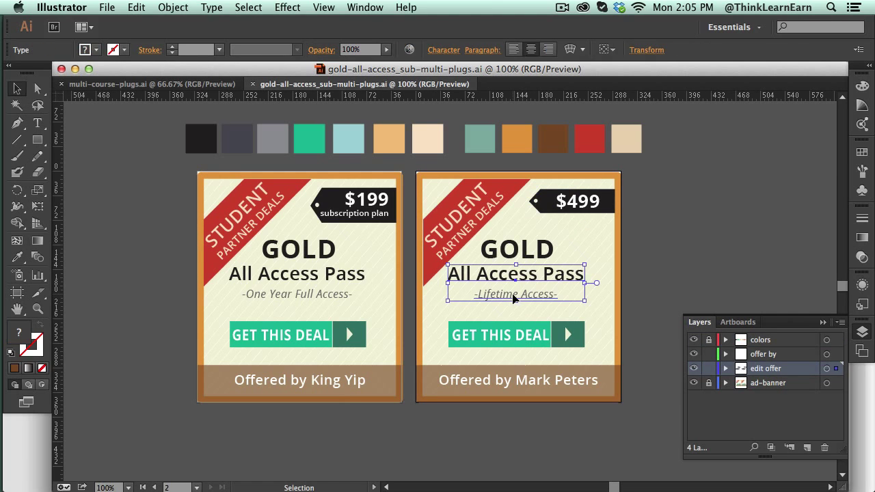
click(314, 278)
click(314, 260)
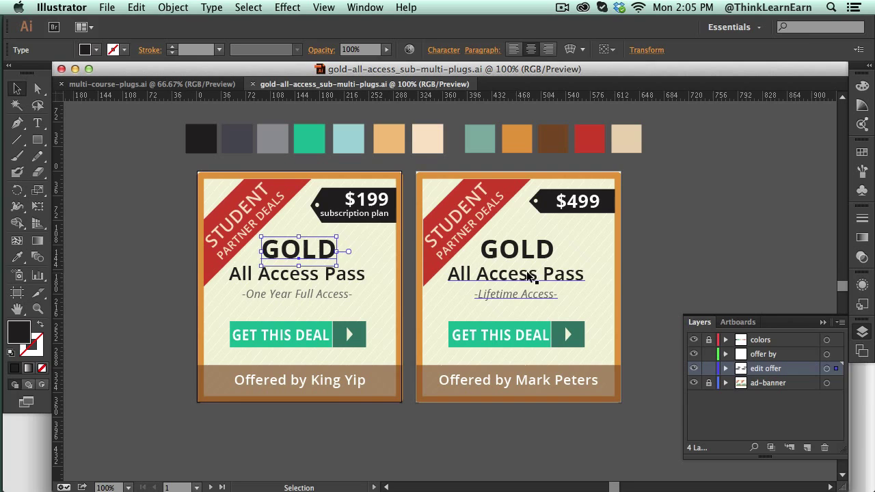
click(655, 268)
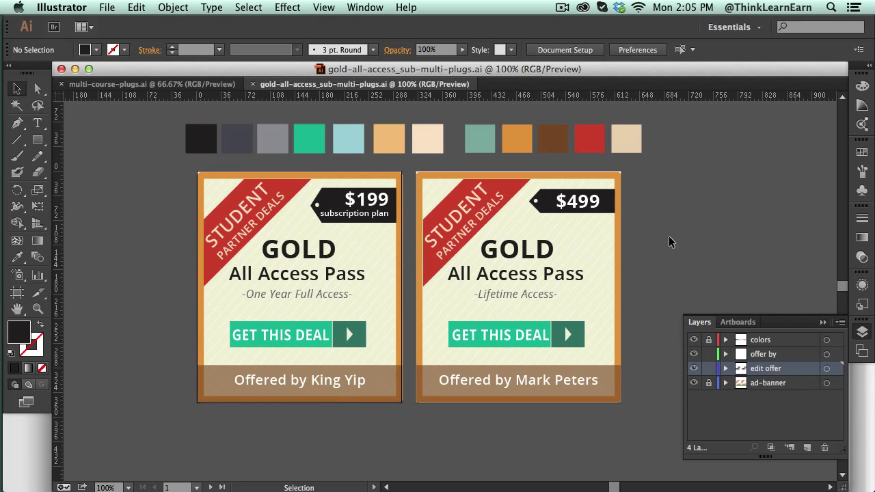
Fit the gold-all-access and sub-gold artboards, then zoom out to show both ads and swatches.
click(738, 322)
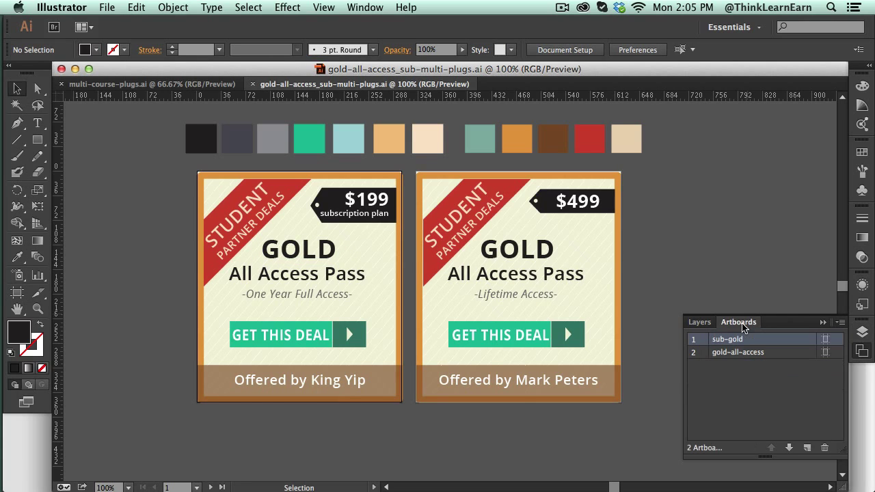
click(765, 353)
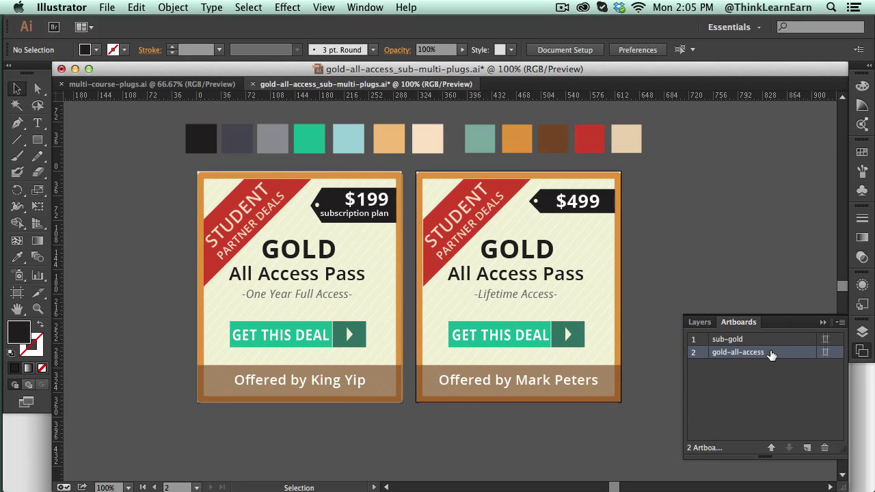
double_click(775, 353)
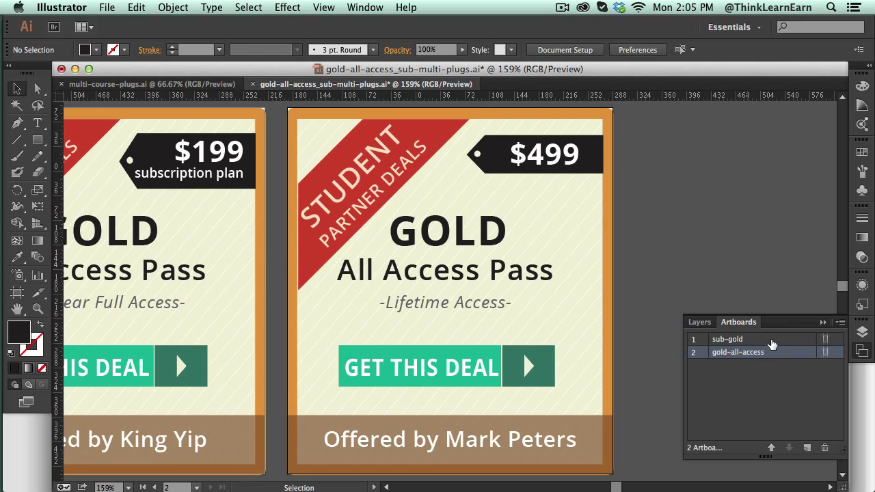
click(771, 339)
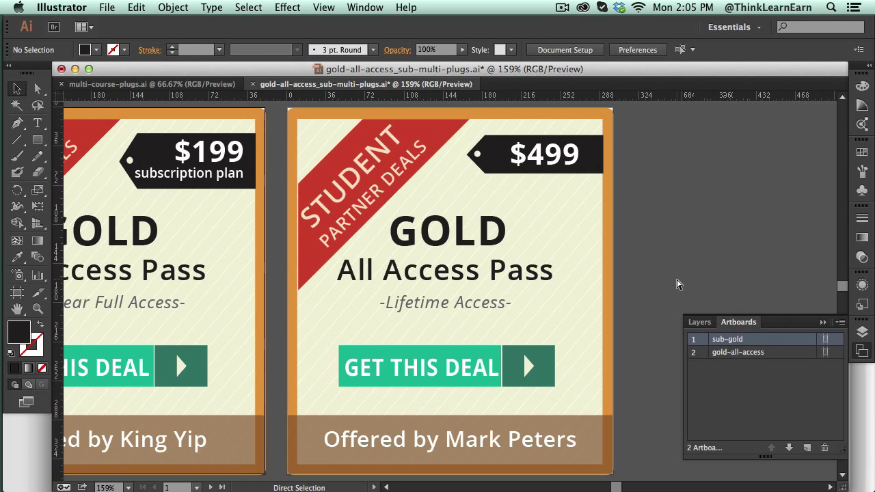
key(super+0)
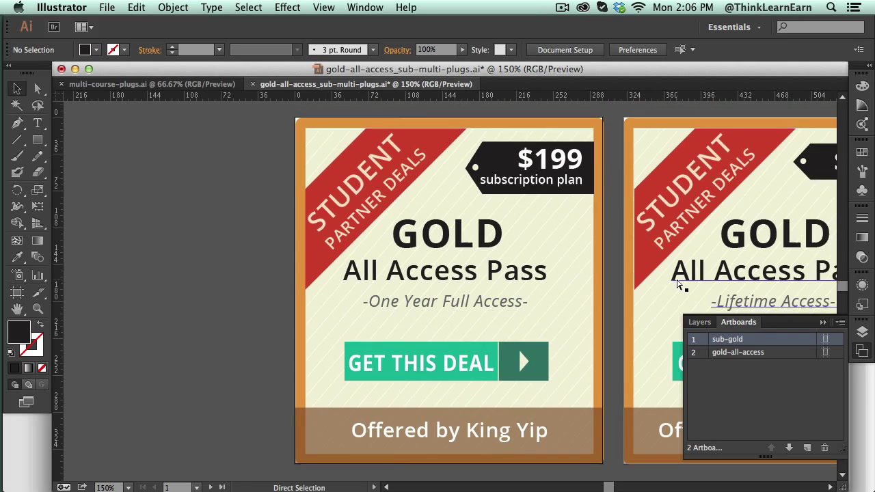
key(super+alt+0)
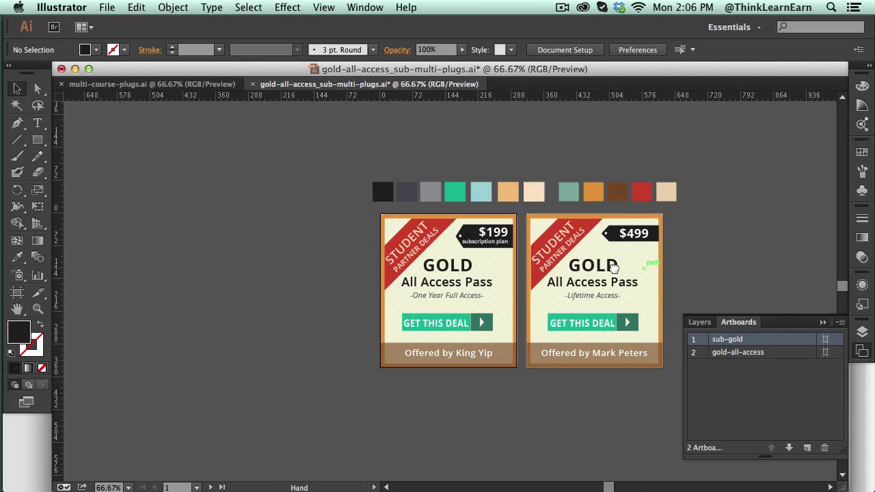
scroll(550, 262, right, 5)
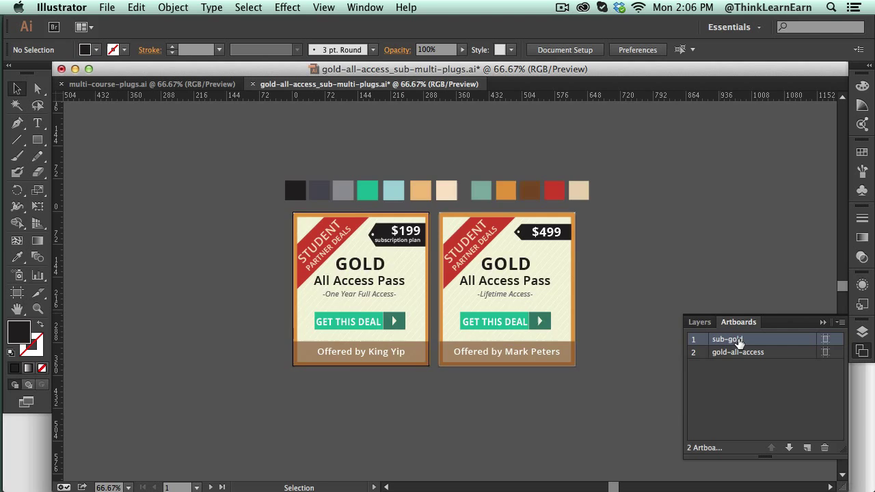
Add a new artboard copying the gold-all-access artboard.
double_click(737, 341)
click(737, 353)
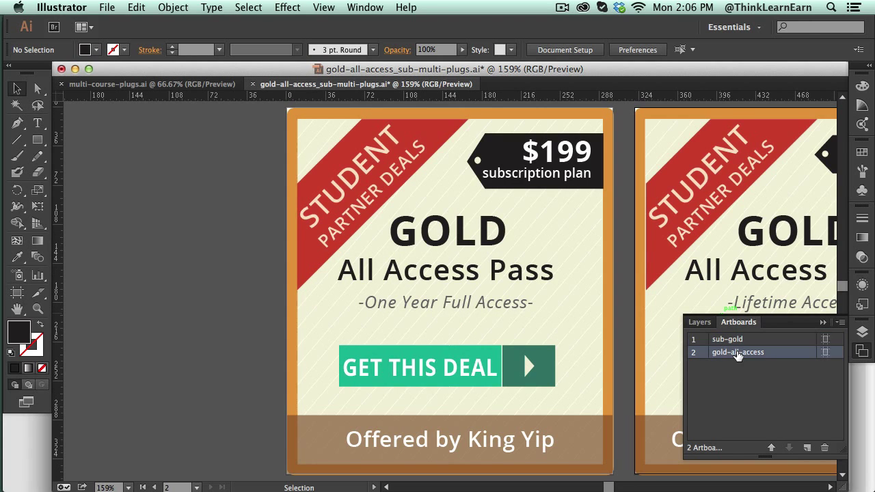
double_click(748, 353)
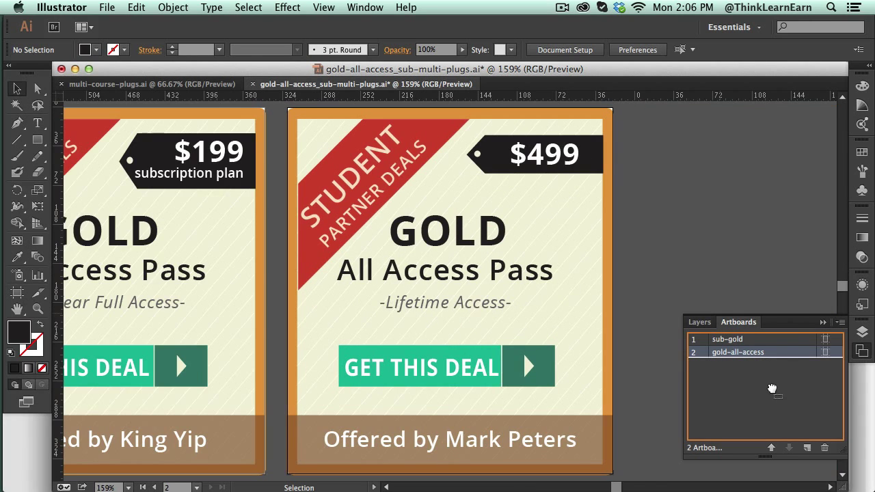
click(806, 447)
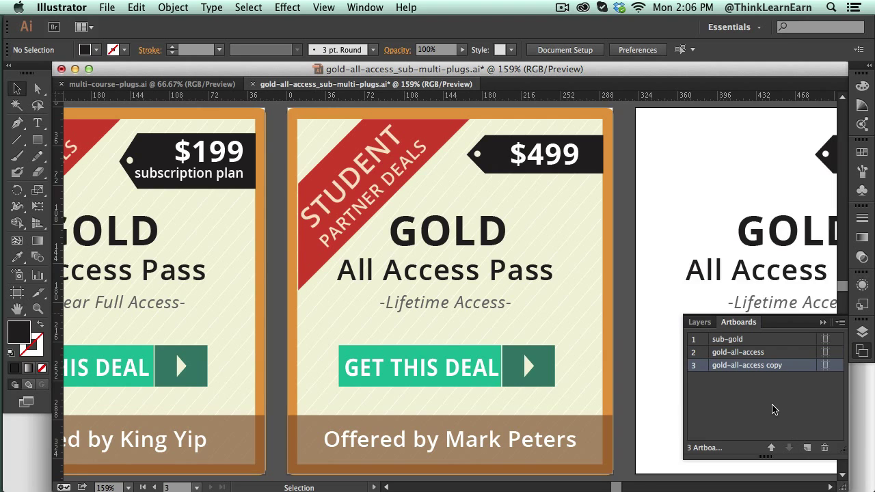
Zoom out to all three artboards and float the Artboards panel.
double_click(692, 352)
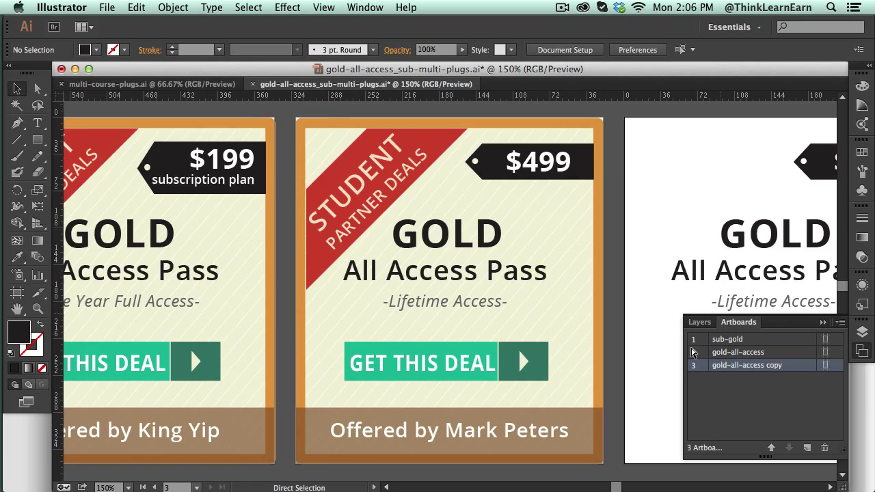
key(super+1)
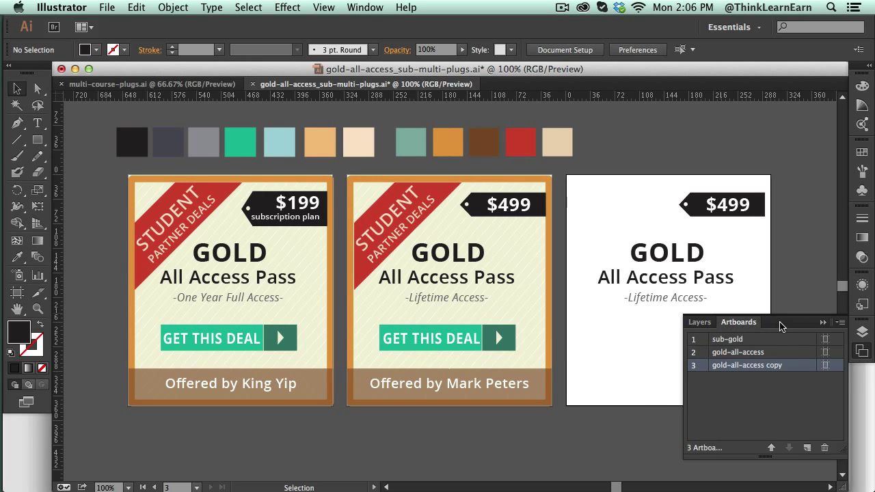
mouse_move(781, 326)
mouse_down()
mouse_move(747, 362)
mouse_move(769, 334)
mouse_up()
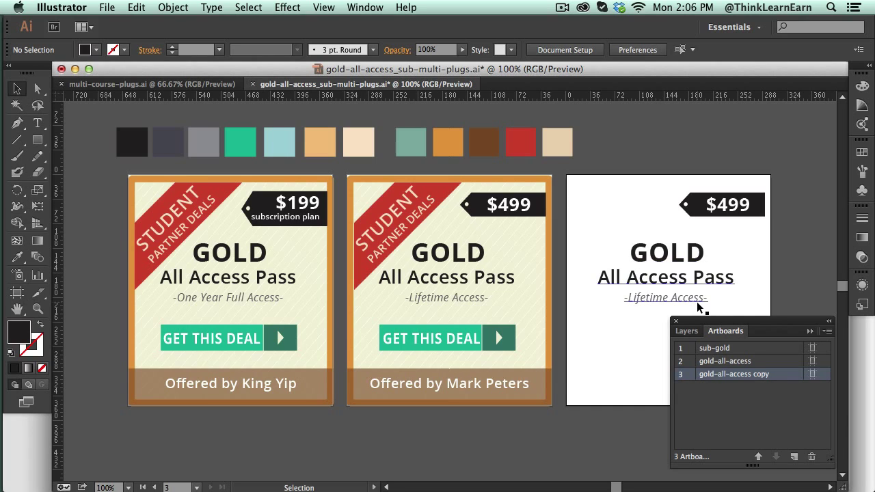
Undo the third artboard, select the $499 ad's tag and text, and lock the colors layer.
key(super+z)
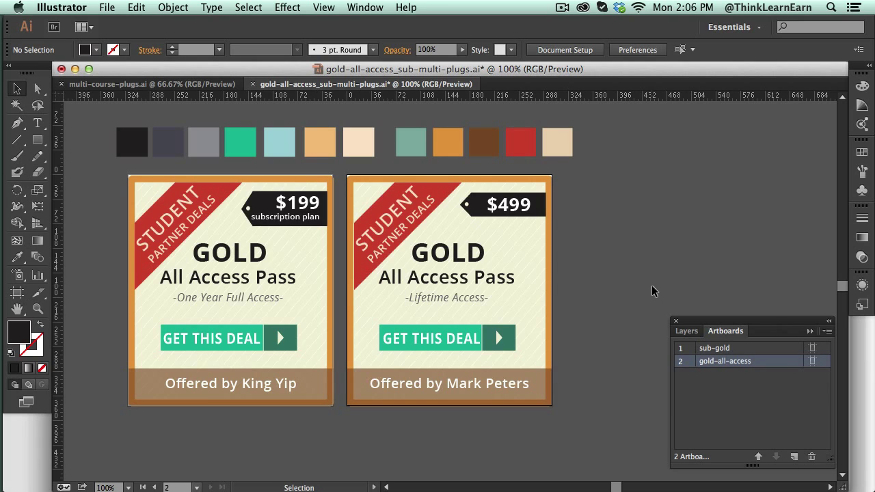
key(a)
drag(341, 166, 554, 431)
key(v)
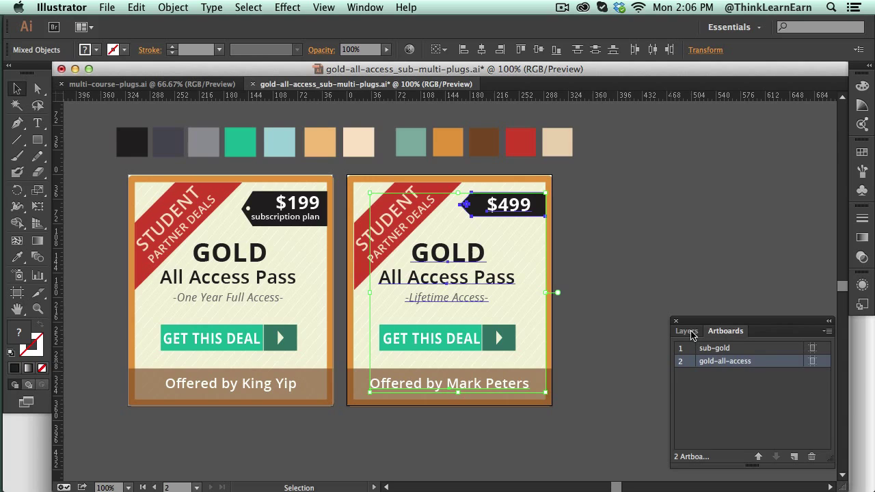
click(685, 330)
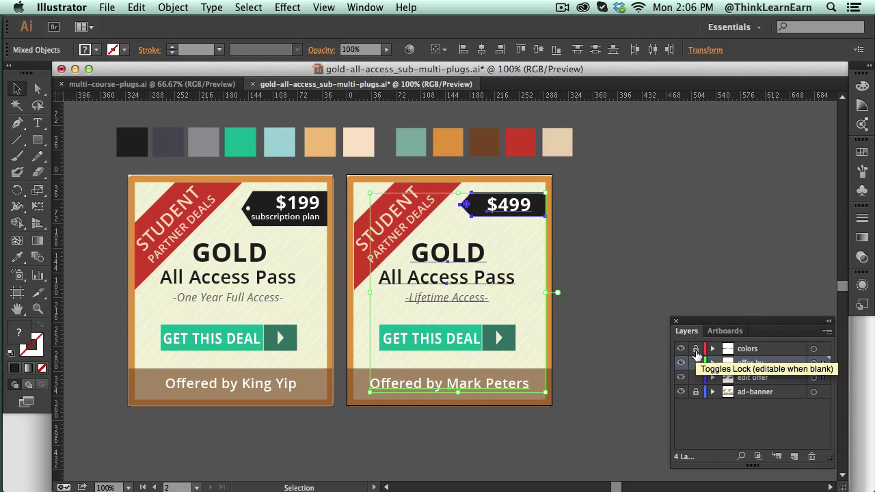
click(695, 350)
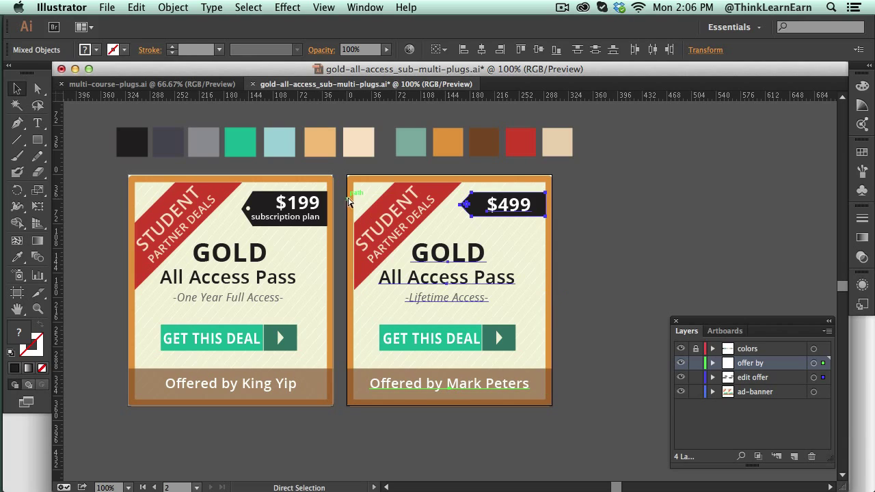
Select the $499 ad's striped background, check the Object menu without changes, then deselect.
click(730, 331)
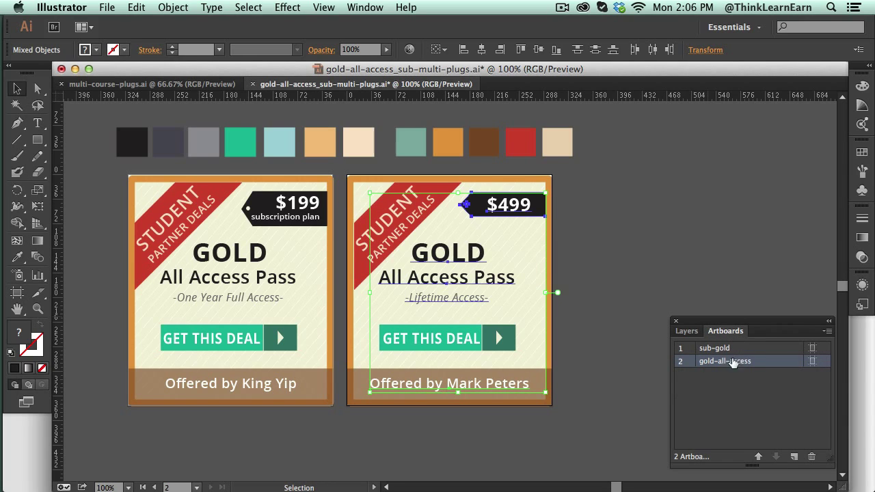
double_click(778, 368)
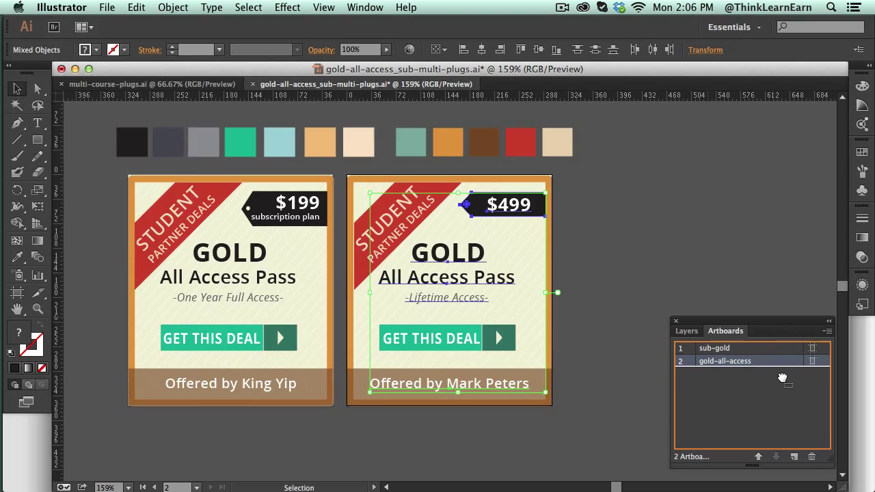
drag(780, 369, 795, 457)
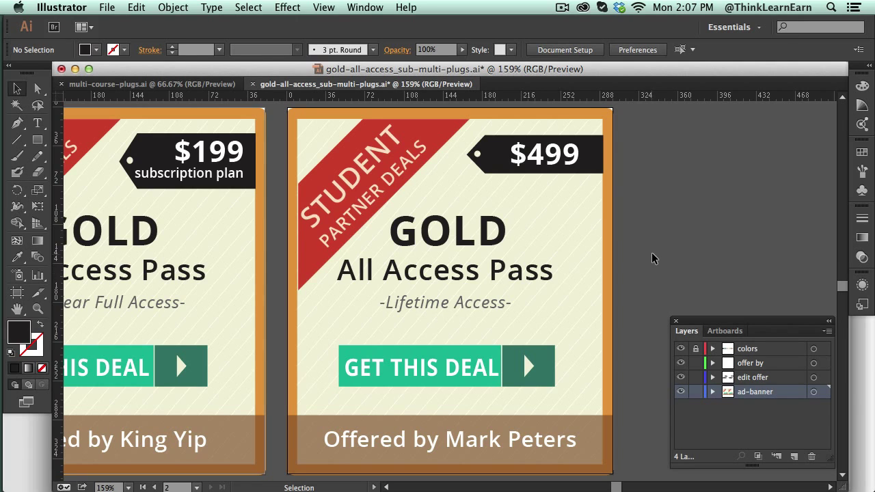
drag(636, 213, 573, 243)
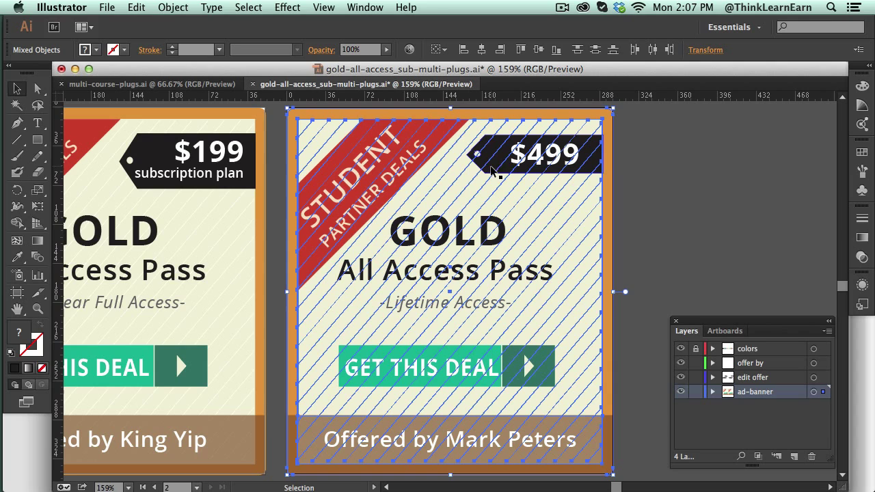
click(181, 8)
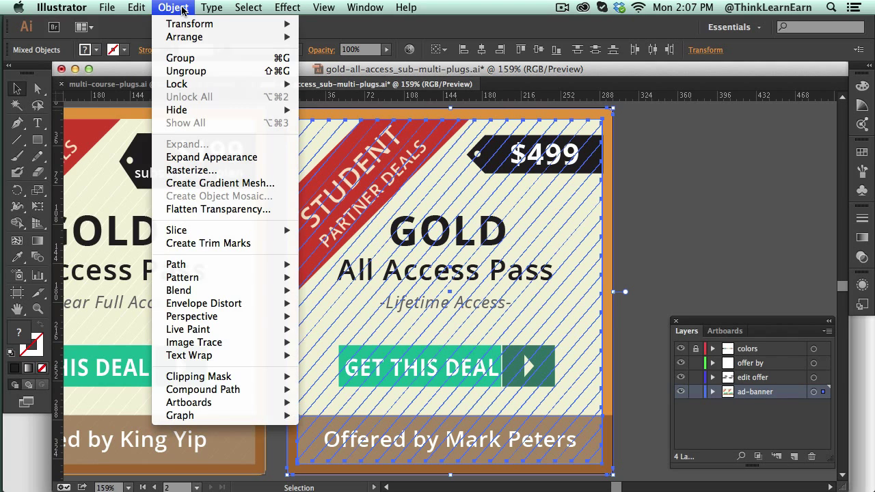
click(175, 8)
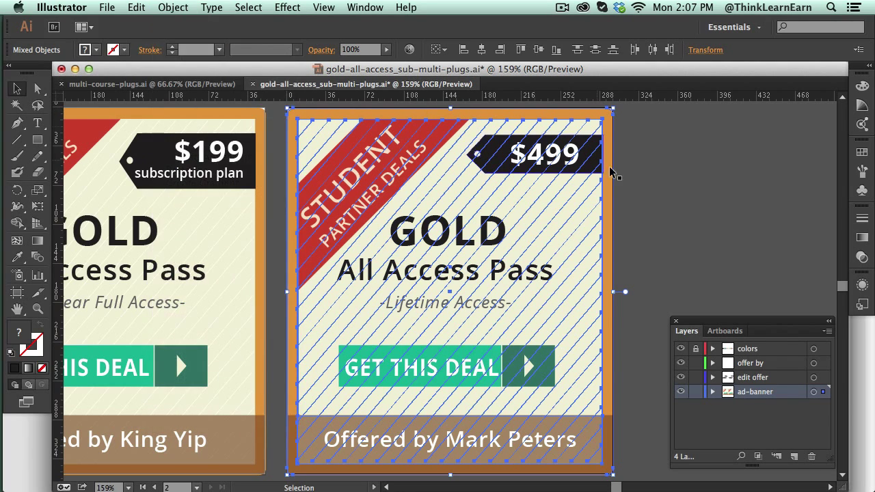
click(662, 206)
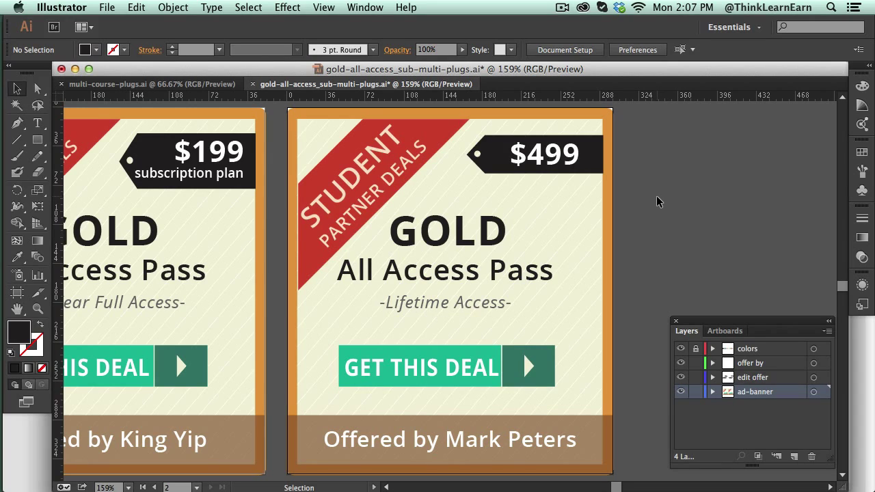
Duplicate the gold-all-access artboard with its artwork and name the copy ad-offer-3.
click(739, 332)
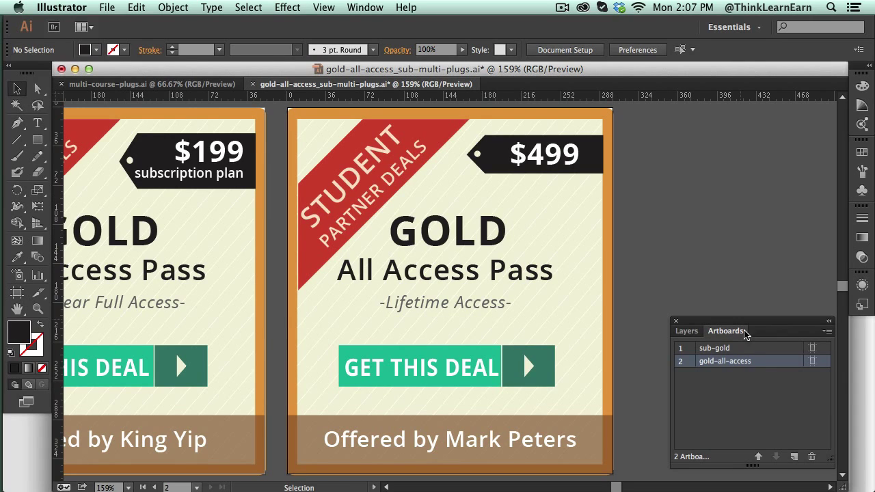
drag(757, 363, 793, 457)
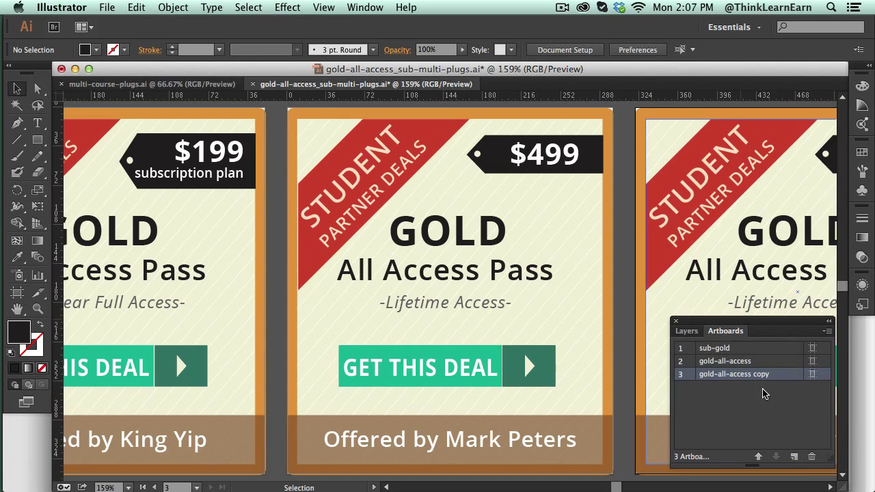
double_click(746, 376)
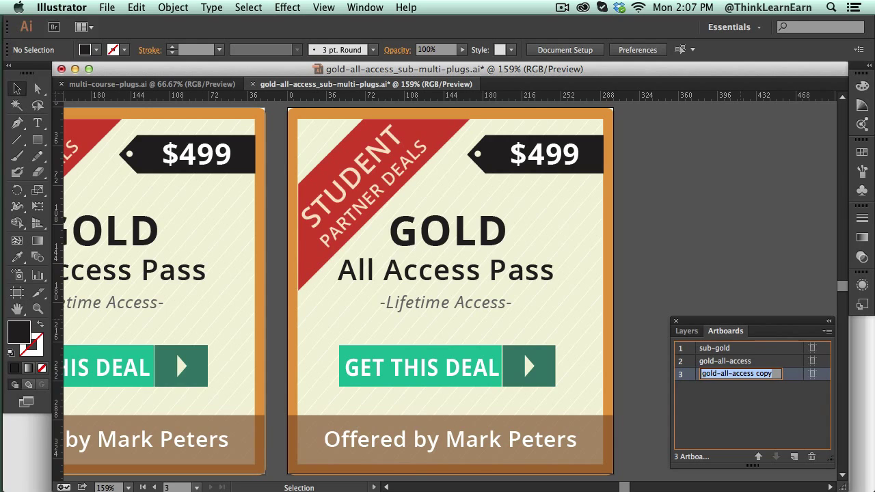
text(ad)
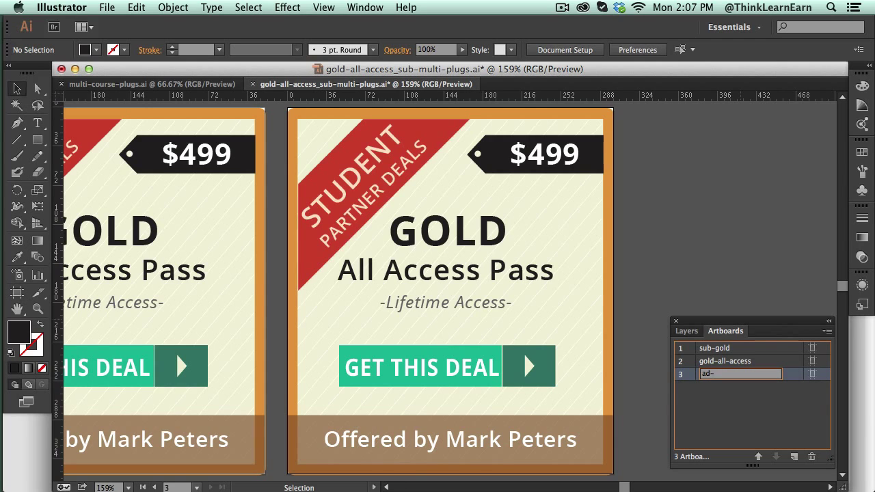
text(-offer-3)
key(Return)
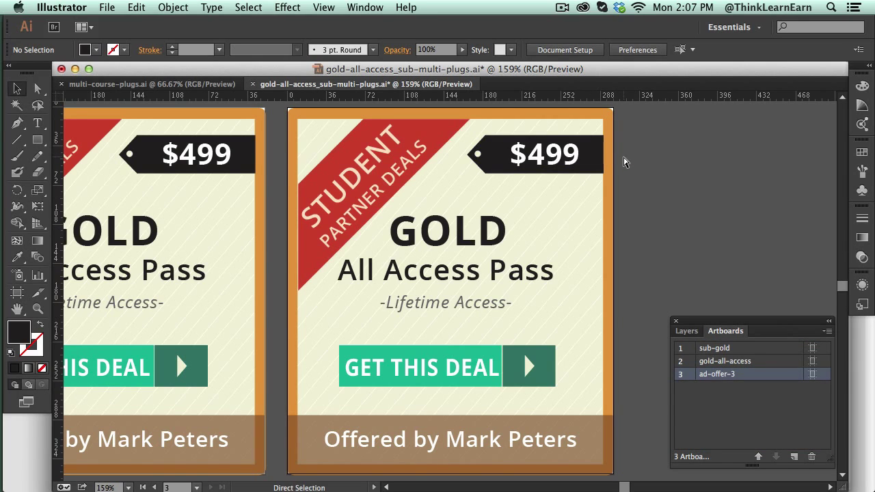
mouse_move(640, 156)
mouse_down()
mouse_move(607, 151)
mouse_move(640, 160)
mouse_up()
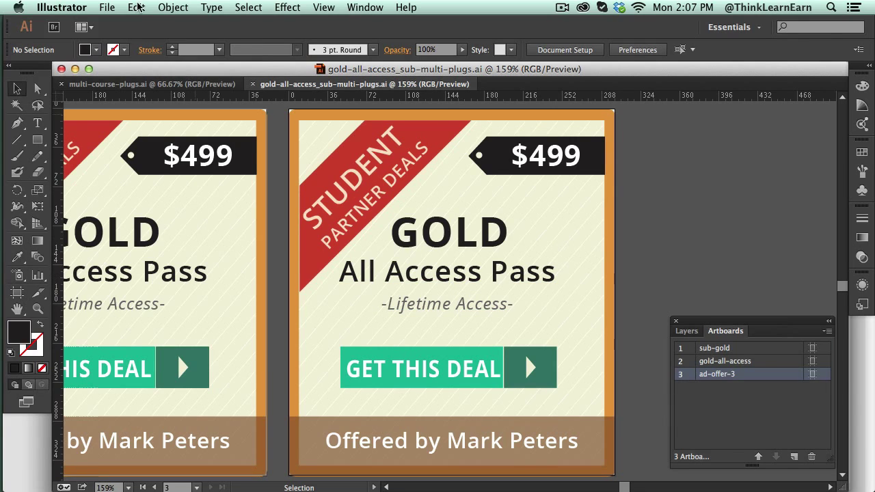
Begin File > Export and create a new-ads folder on the Desktop.
click(111, 8)
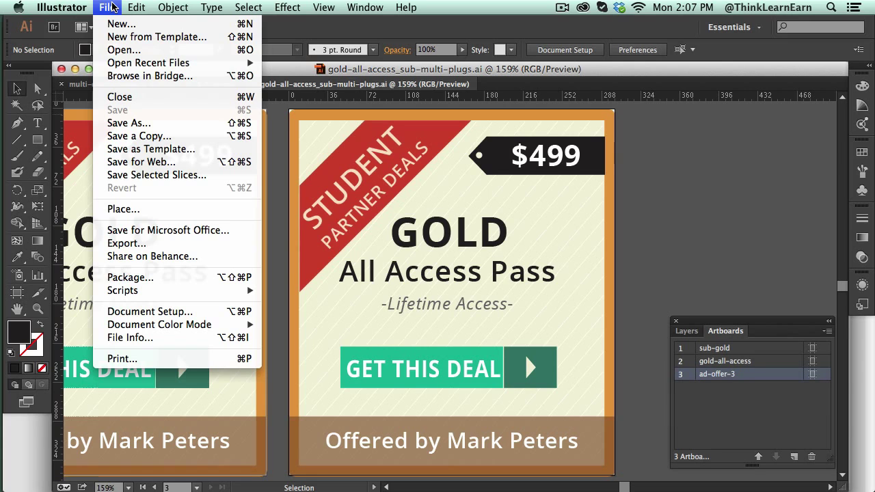
click(125, 244)
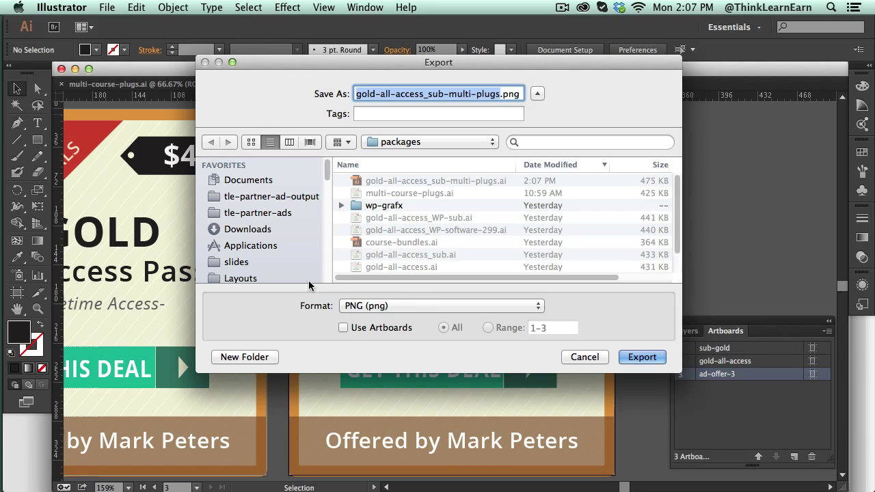
key(super+shift+d)
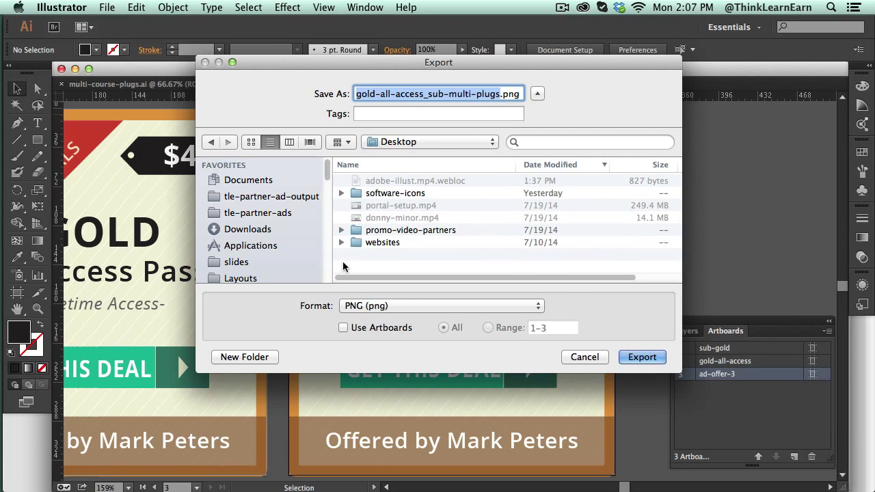
click(277, 351)
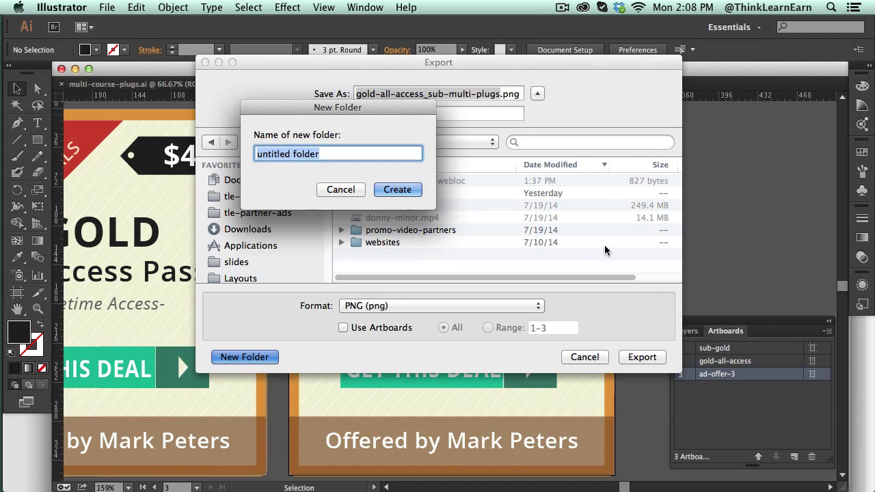
text(new-ads)
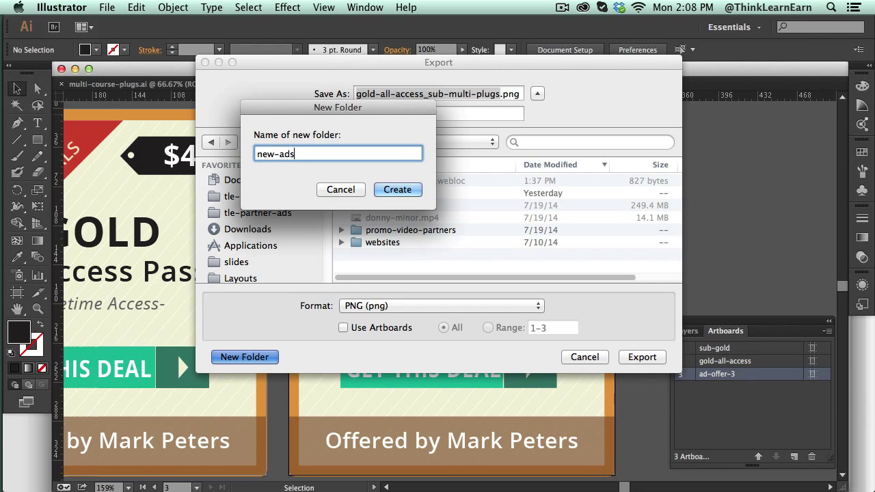
key(Return)
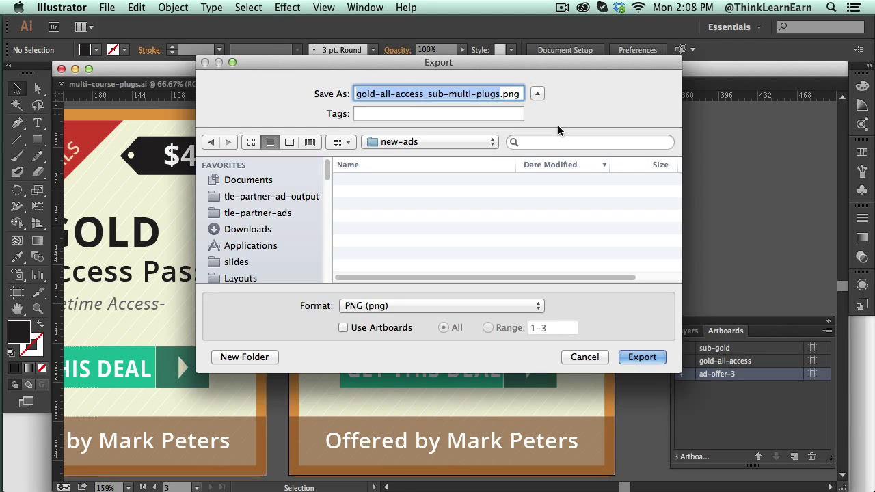
Export all artboards as separate PNGs named ads-batch-1, accepting the PNG options.
text(ads)
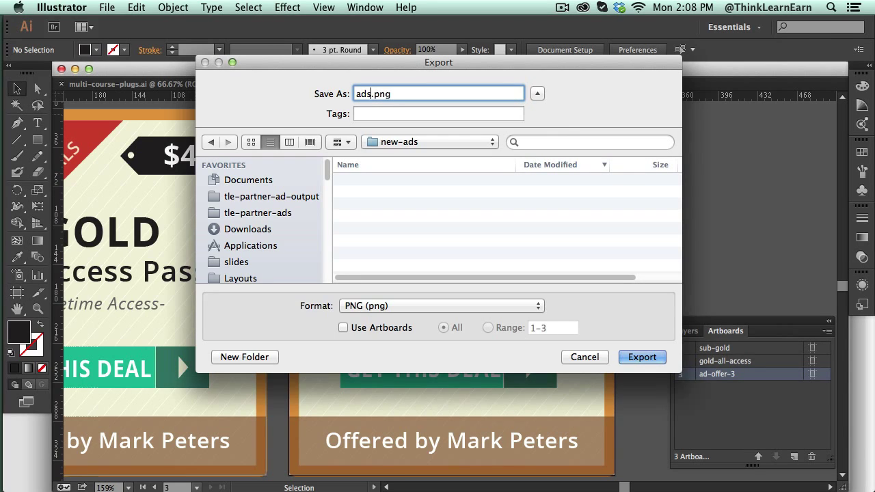
text(-batch-1)
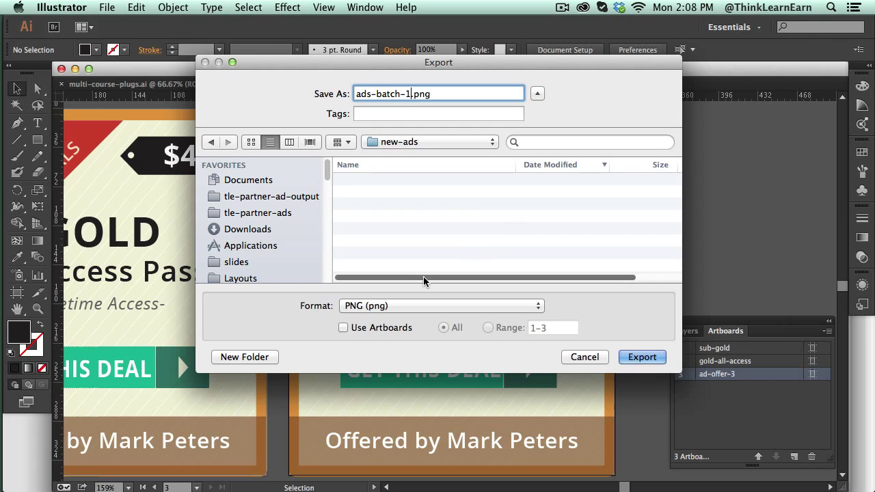
click(343, 328)
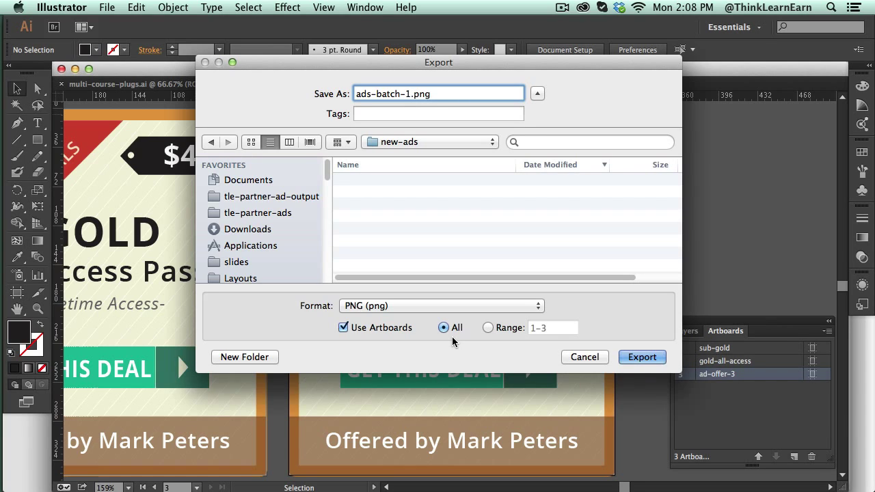
click(487, 328)
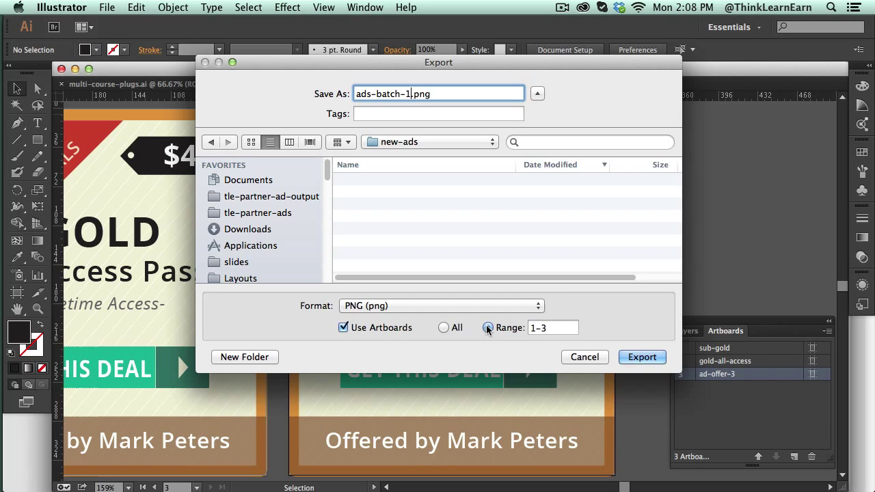
click(444, 328)
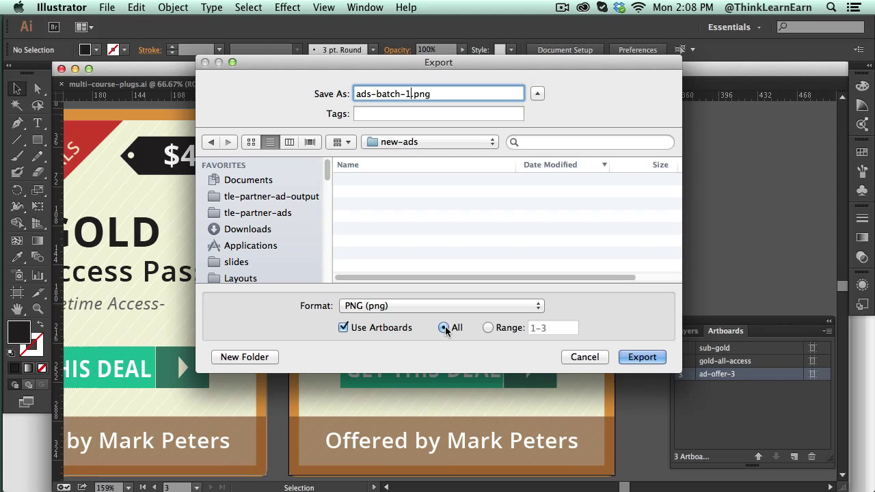
click(649, 359)
click(493, 365)
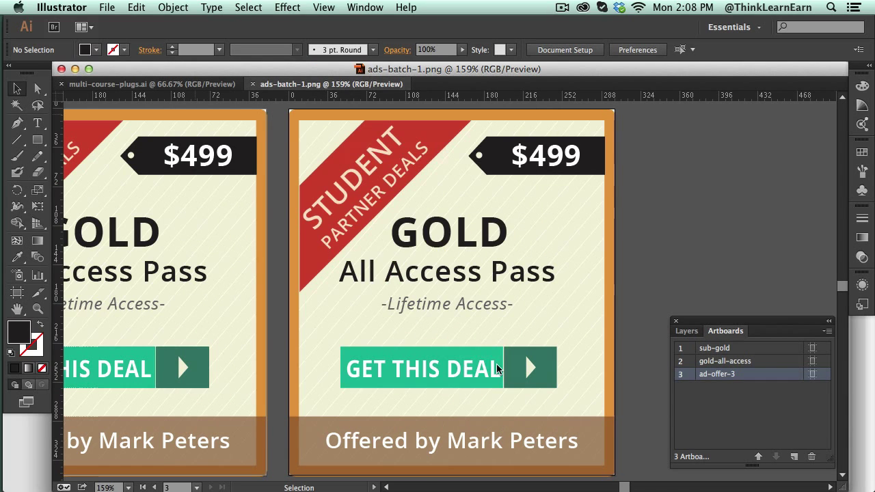
Open ads-batch-1_ad-offer-3.png from the new-ads folder and deselect the image.
key(a)
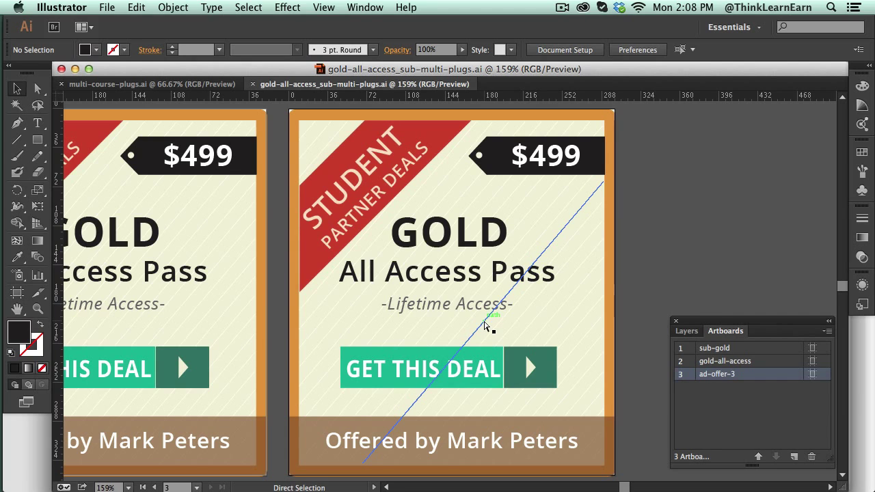
key(super+o)
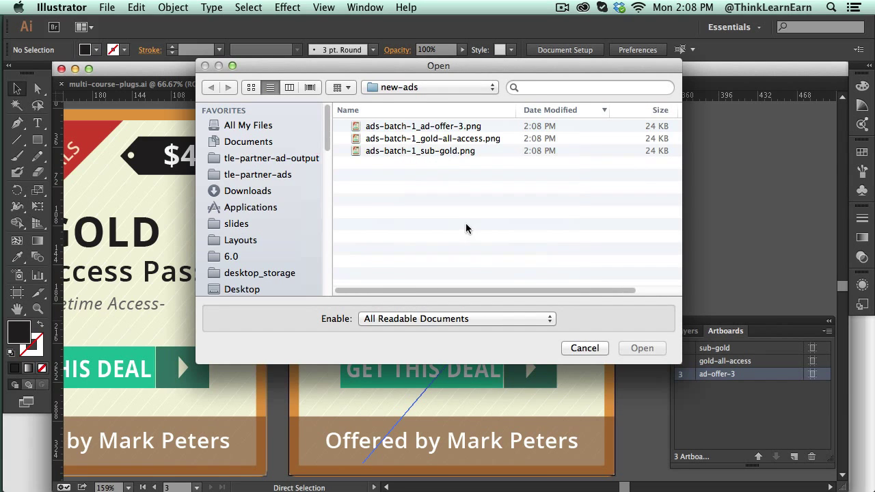
click(444, 91)
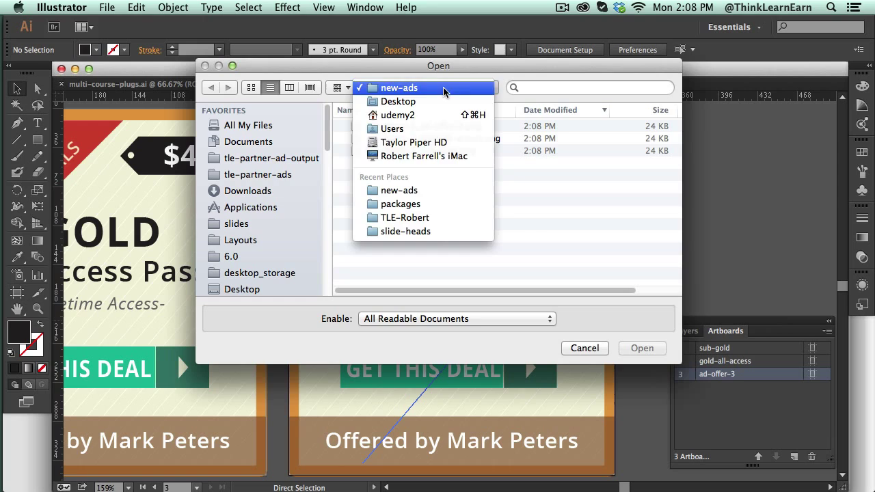
click(445, 92)
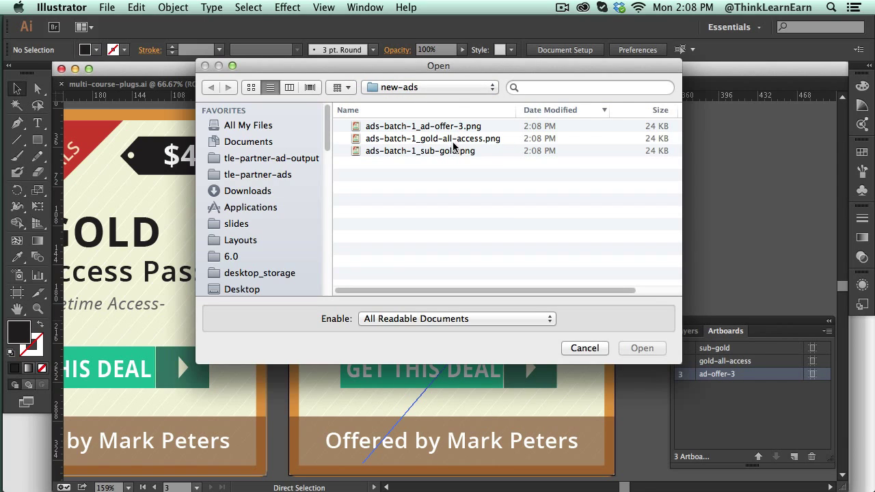
double_click(453, 126)
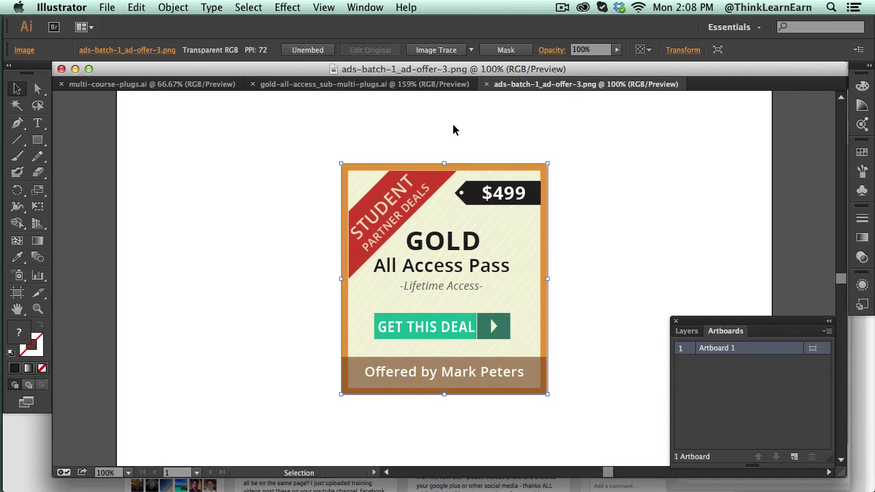
key(a)
click(573, 214)
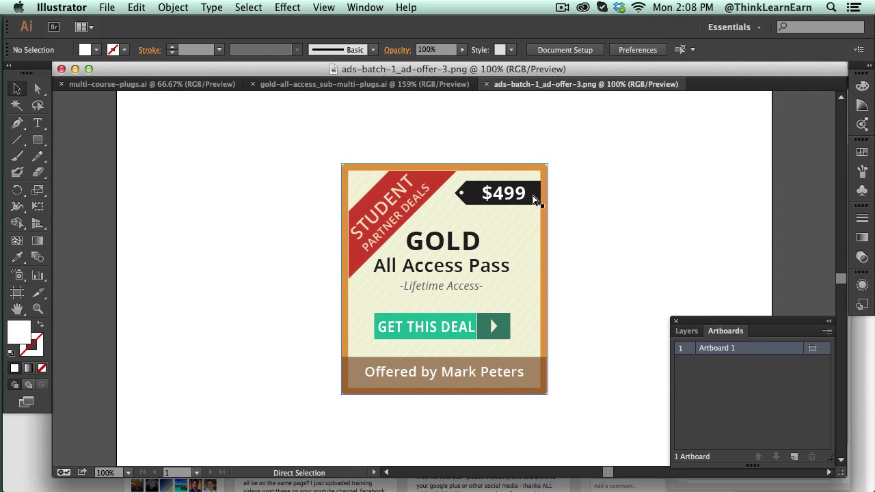
key(v)
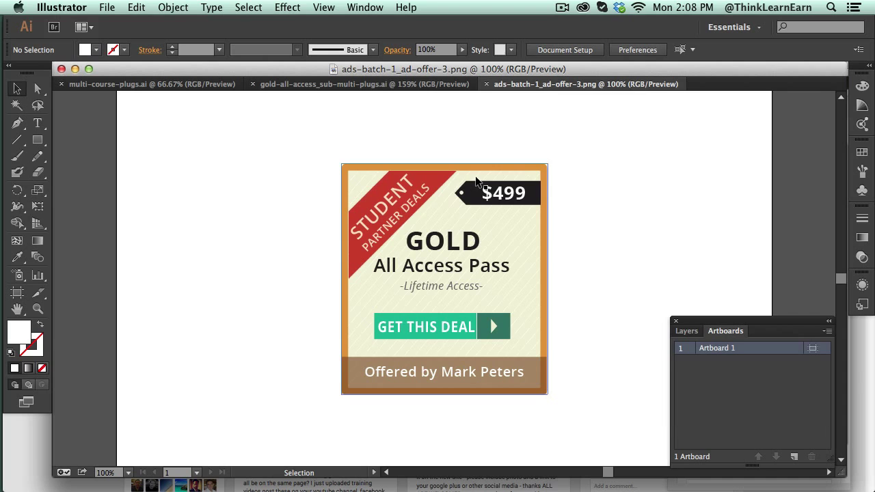